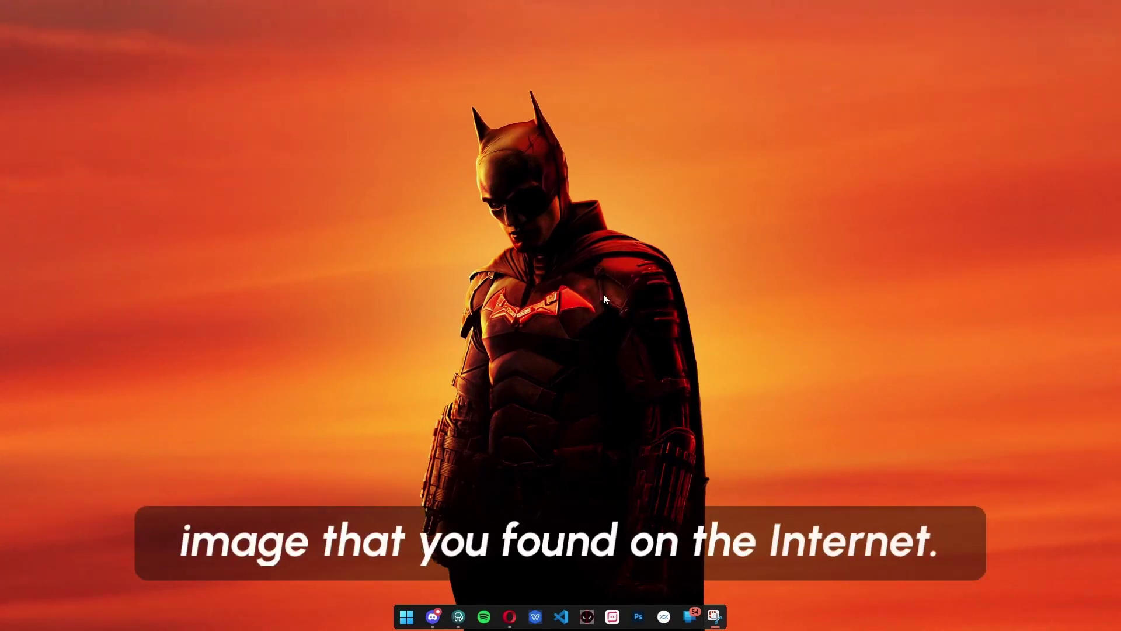
Step: Open the Project Naptha Web Store page and add the extension to Opera
{"action": "left_click", "coordinate": [512, 617]}
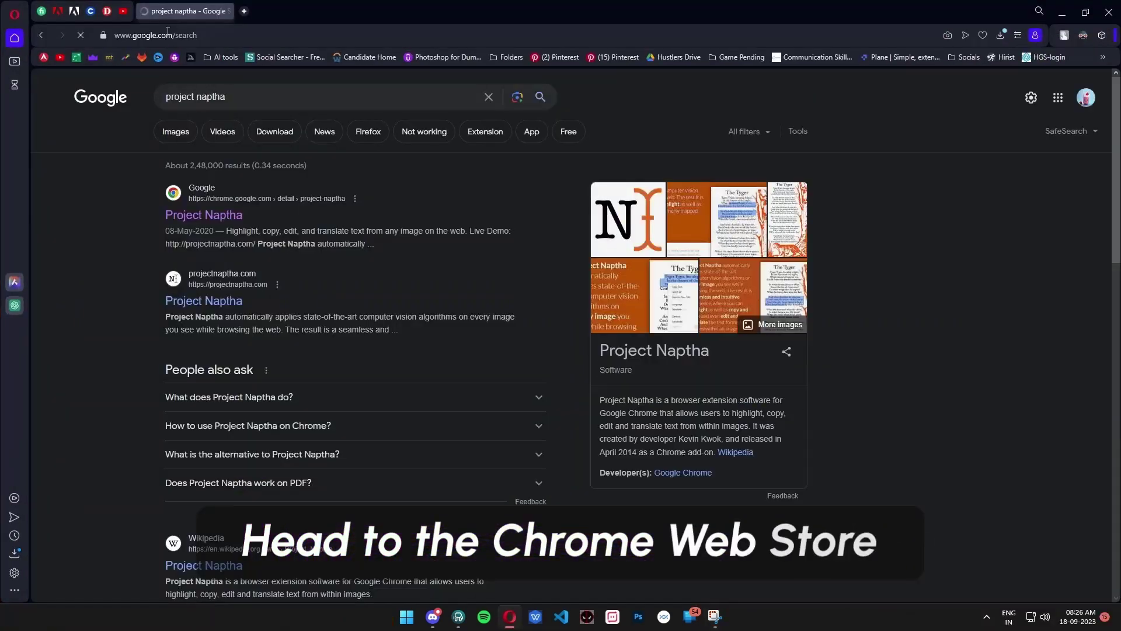
{"action": "left_click", "coordinate": [221, 218]}
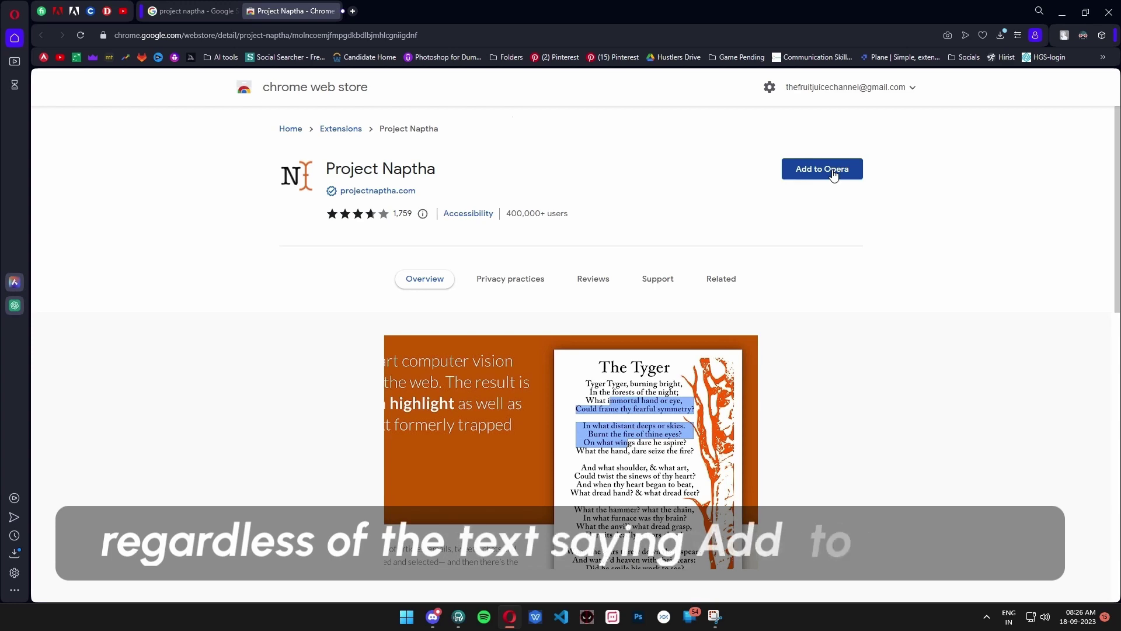
{"action": "left_click", "coordinate": [834, 175]}
{"action": "left_click", "coordinate": [614, 173]}
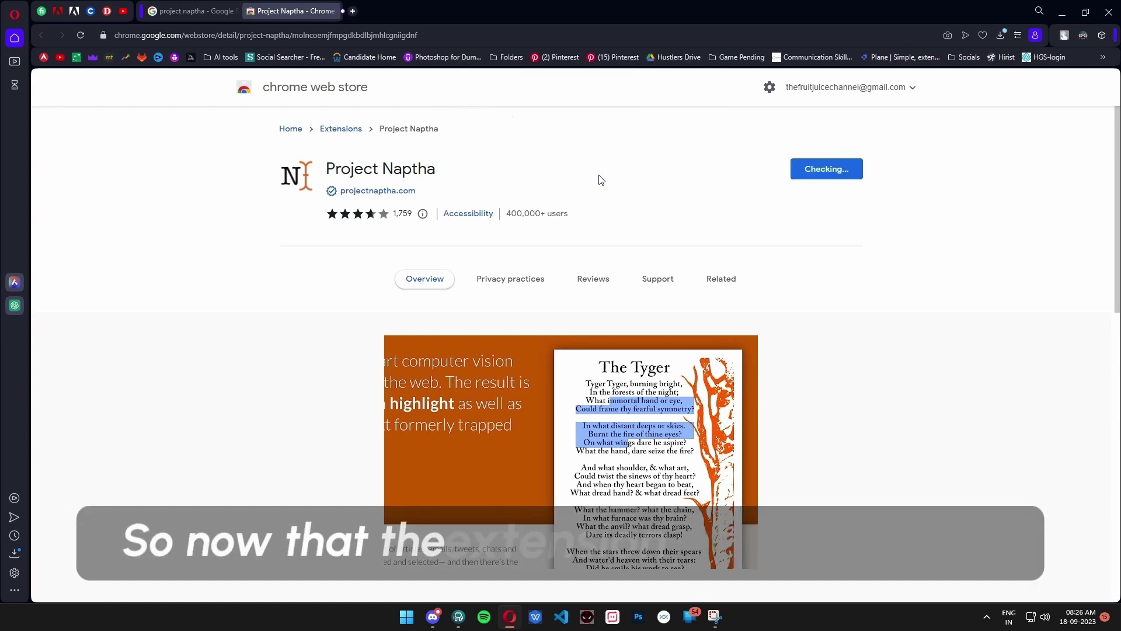
Step: Search 'quotes' in a new tab and open the HubSpot article with the Gandhi quote image
{"action": "key", "text": "ctrl+t"}
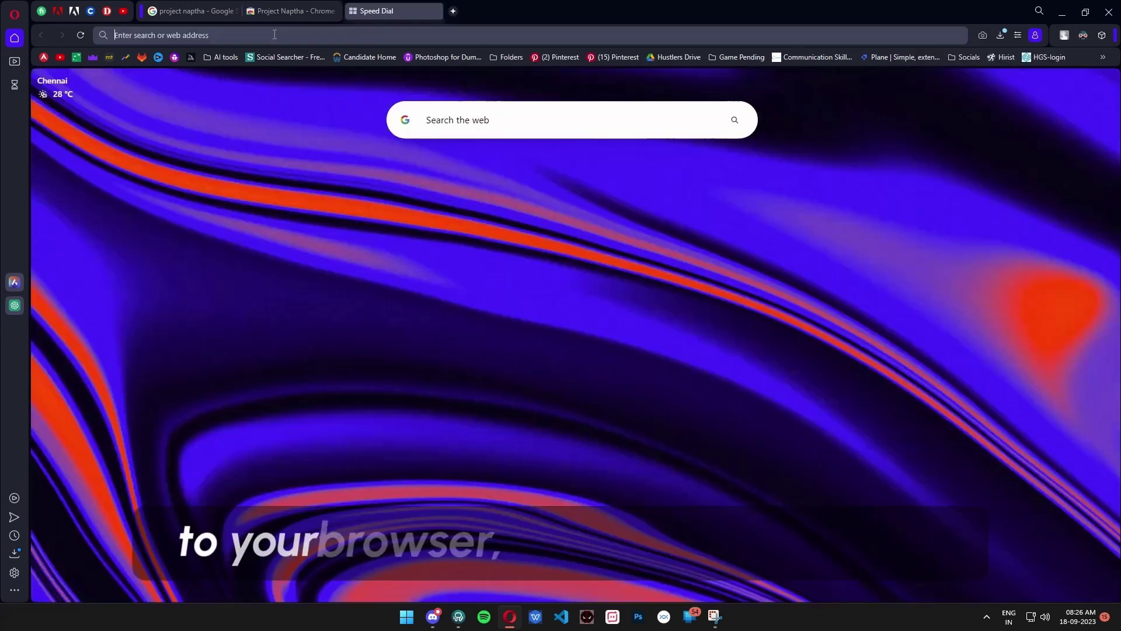
{"action": "type", "text": "quotes"}
{"action": "key", "text": "Return"}
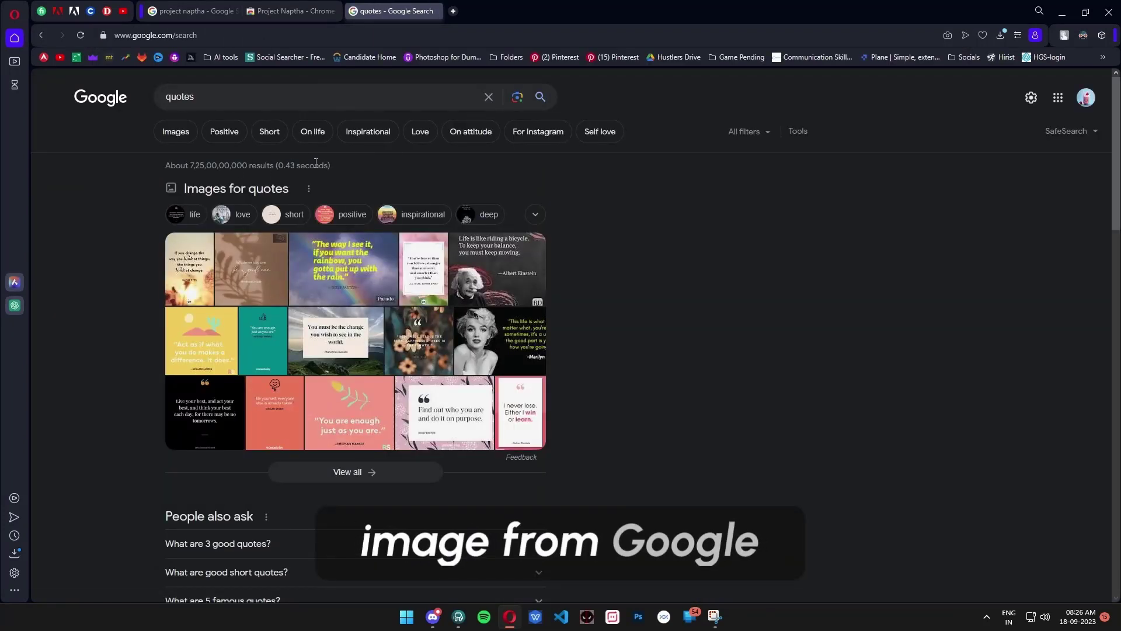
{"action": "left_click", "coordinate": [329, 352]}
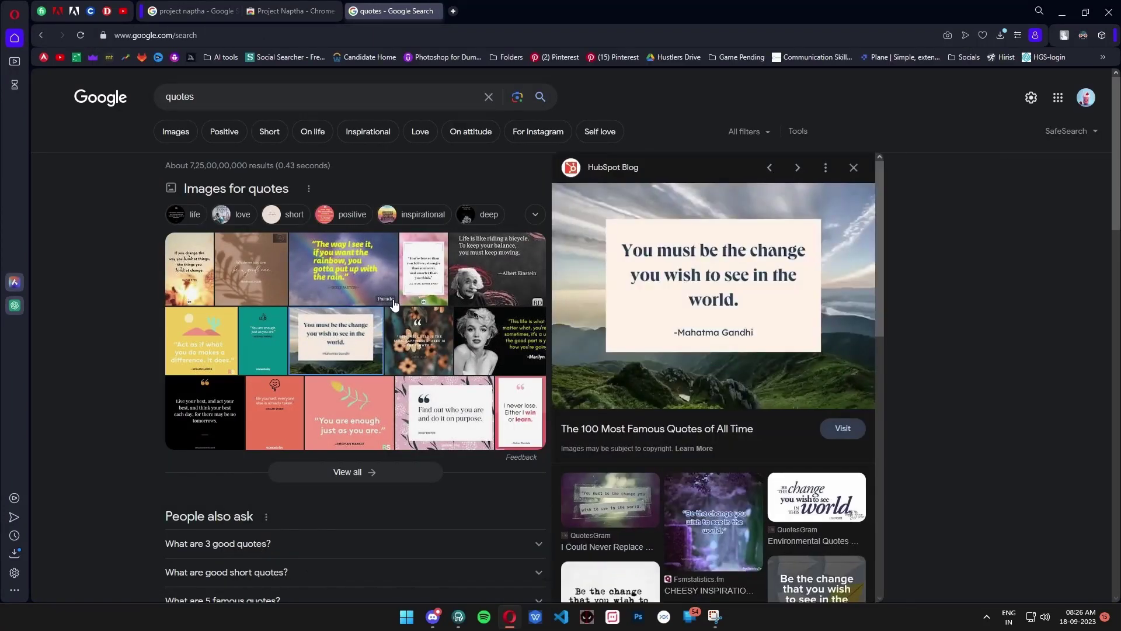
{"action": "left_click", "coordinate": [642, 266]}
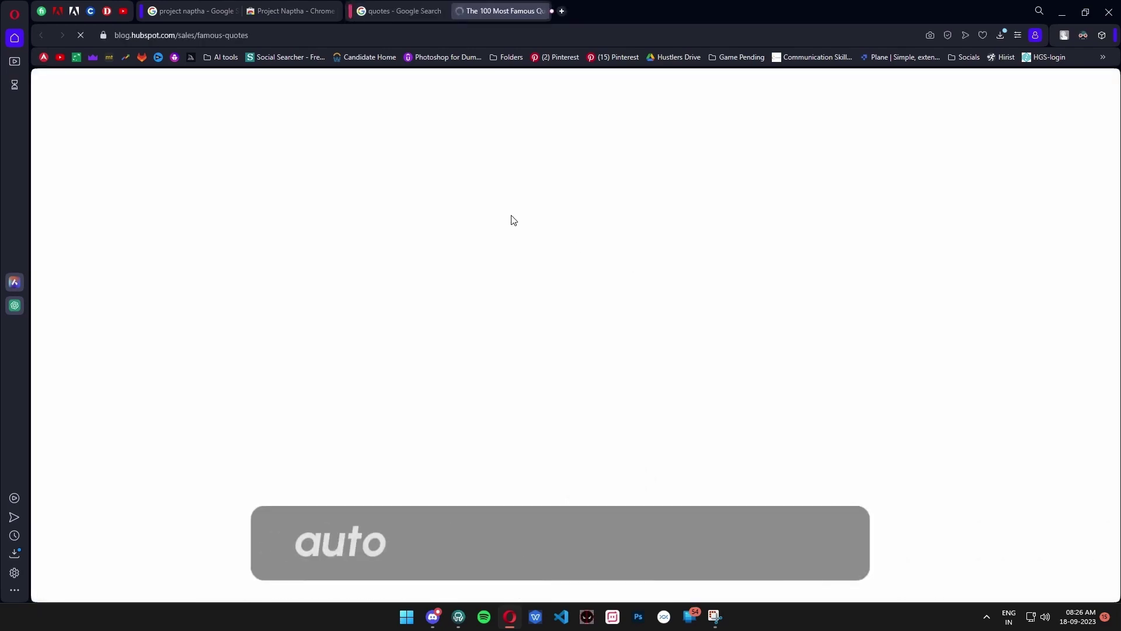
{"action": "scroll", "coordinate": [514, 254], "scroll_direction": "down", "scroll_amount": 5}
{"action": "scroll", "coordinate": [514, 254], "scroll_direction": "down", "scroll_amount": 5}
{"action": "scroll", "coordinate": [513, 246], "scroll_direction": "down", "scroll_amount": 5}
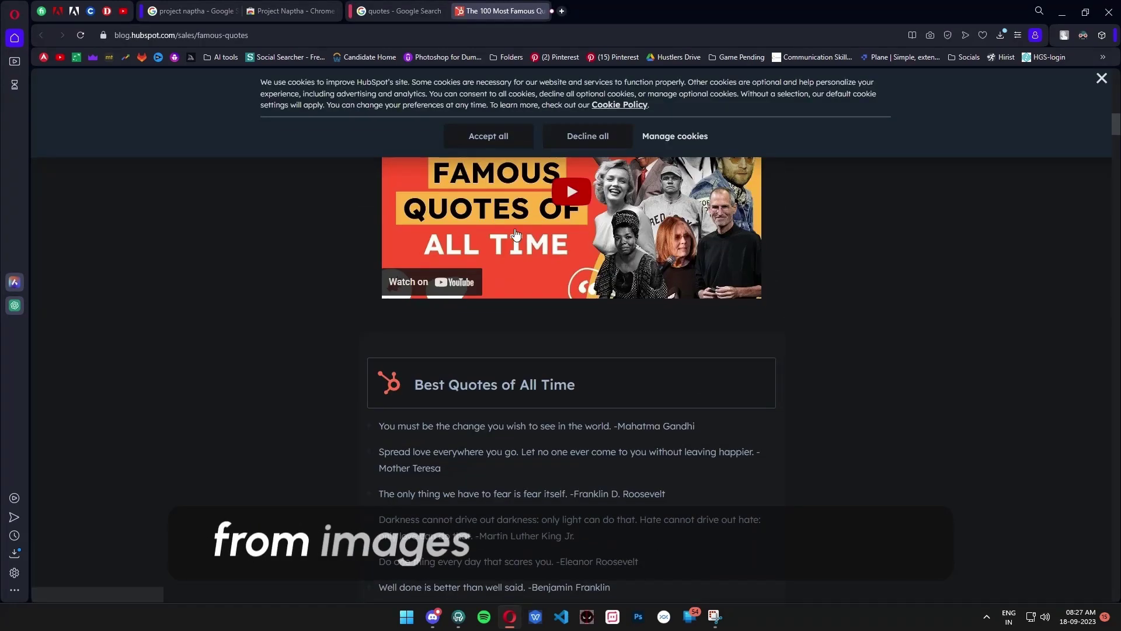
{"action": "scroll", "coordinate": [511, 228], "scroll_direction": "down", "scroll_amount": 5}
{"action": "scroll", "coordinate": [508, 212], "scroll_direction": "down", "scroll_amount": 5}
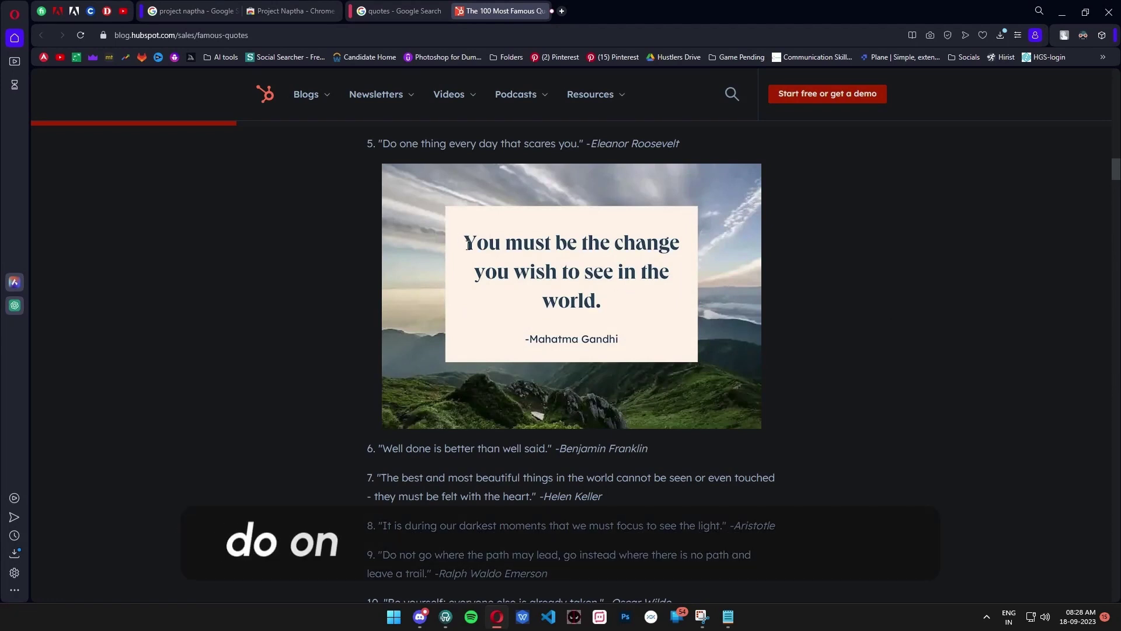
Step: Highlight the Gandhi quote text in the image, copy it, and switch to Notepad
{"action": "left_click_drag", "start_coordinate": [468, 242], "coordinate": [554, 306]}
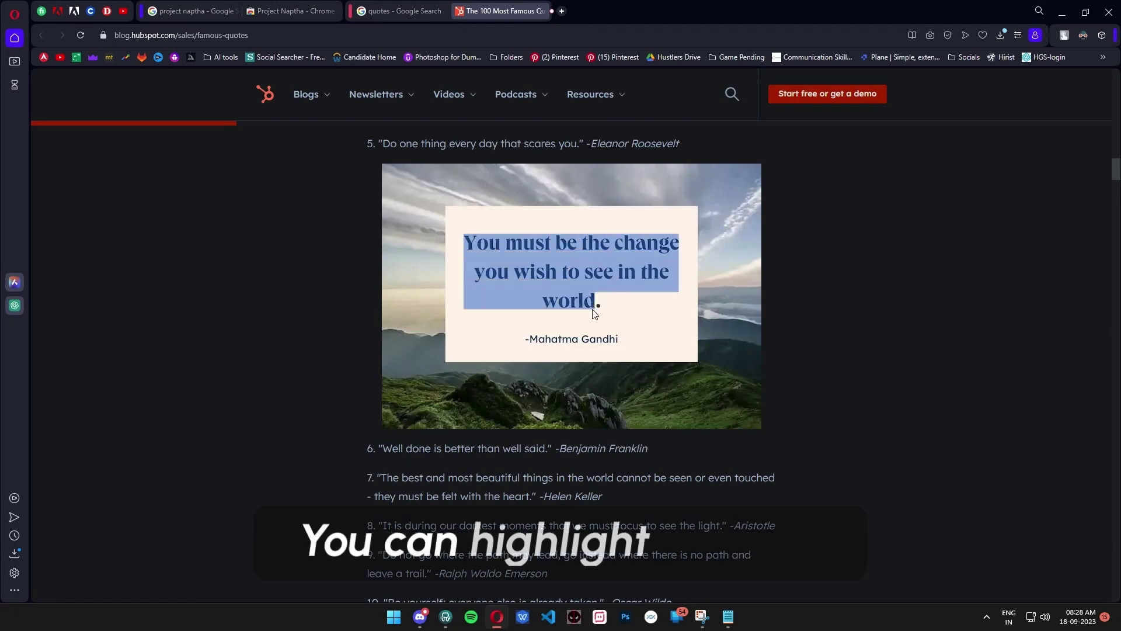
{"action": "right_click", "coordinate": [577, 261]}
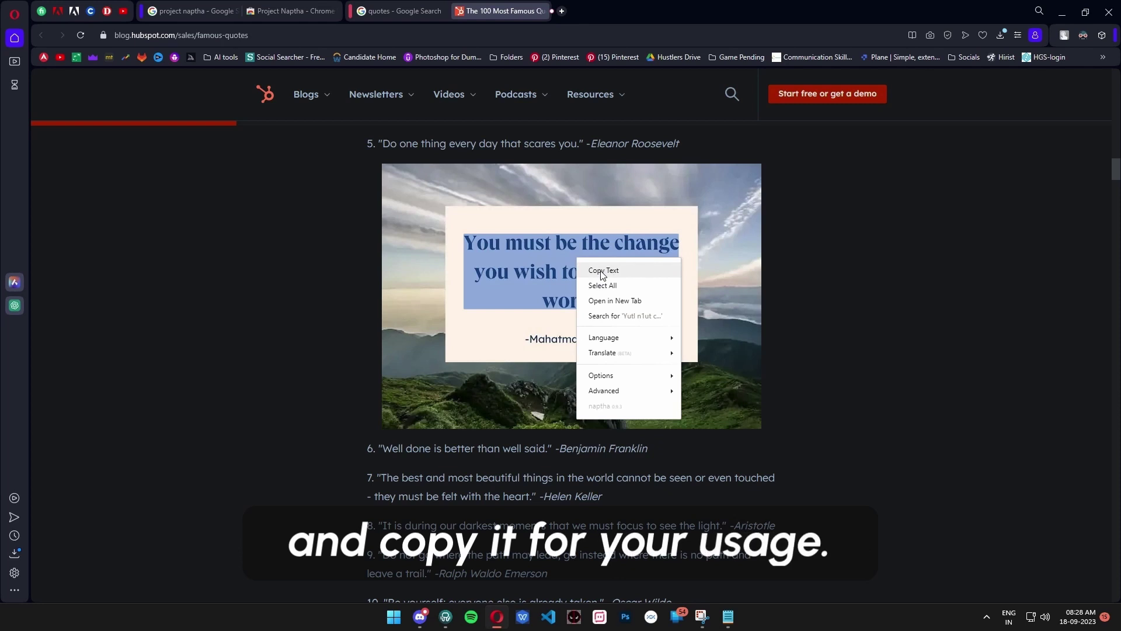
{"action": "left_click", "coordinate": [603, 272]}
{"action": "key", "text": "alt+Tab"}
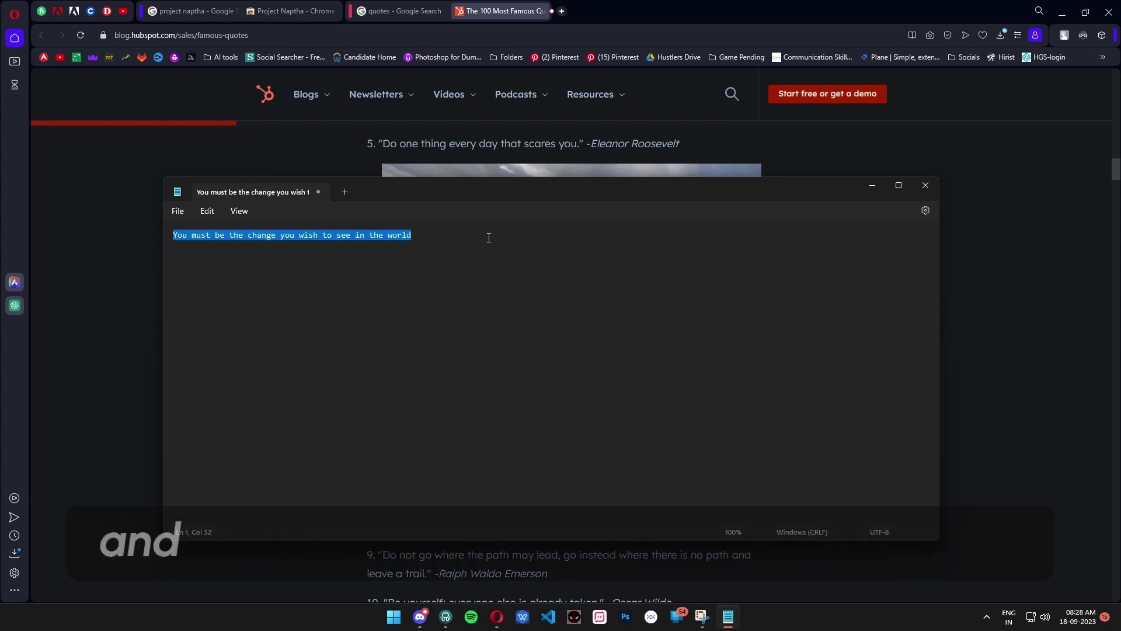
Step: Compare the pasted Gandhi quote with the image, then close Notepad without saving
{"action": "left_click", "coordinate": [488, 238]}
{"action": "scroll", "coordinate": [435, 222], "scroll_direction": "up", "scroll_amount": 5}
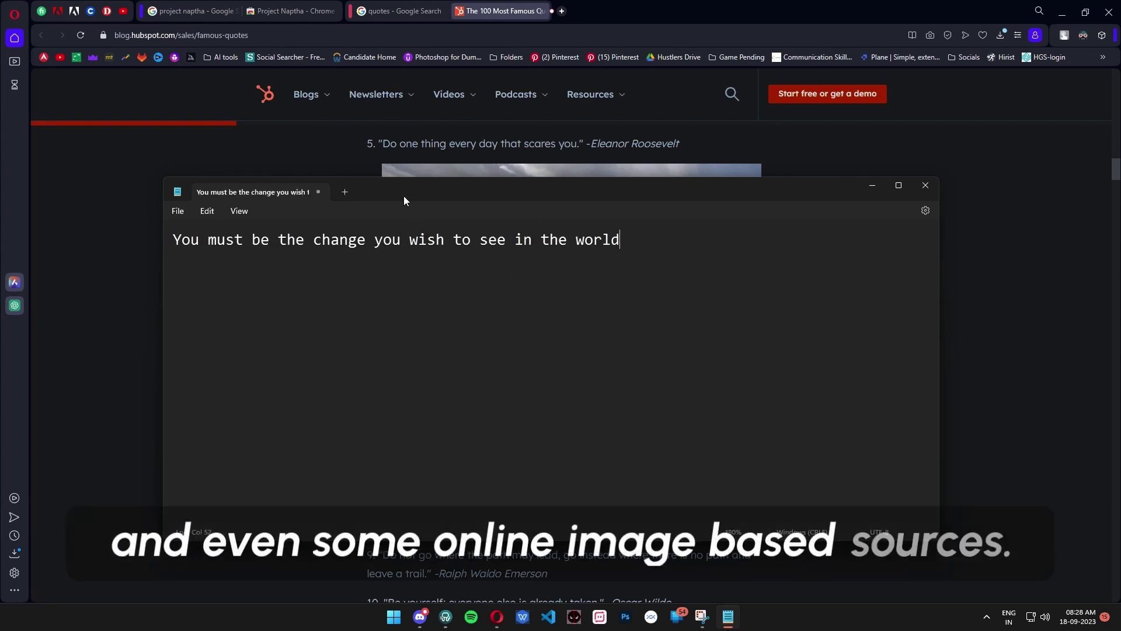
{"action": "left_click_drag", "start_coordinate": [409, 196], "coordinate": [591, 383]}
{"action": "left_click", "coordinate": [704, 427]}
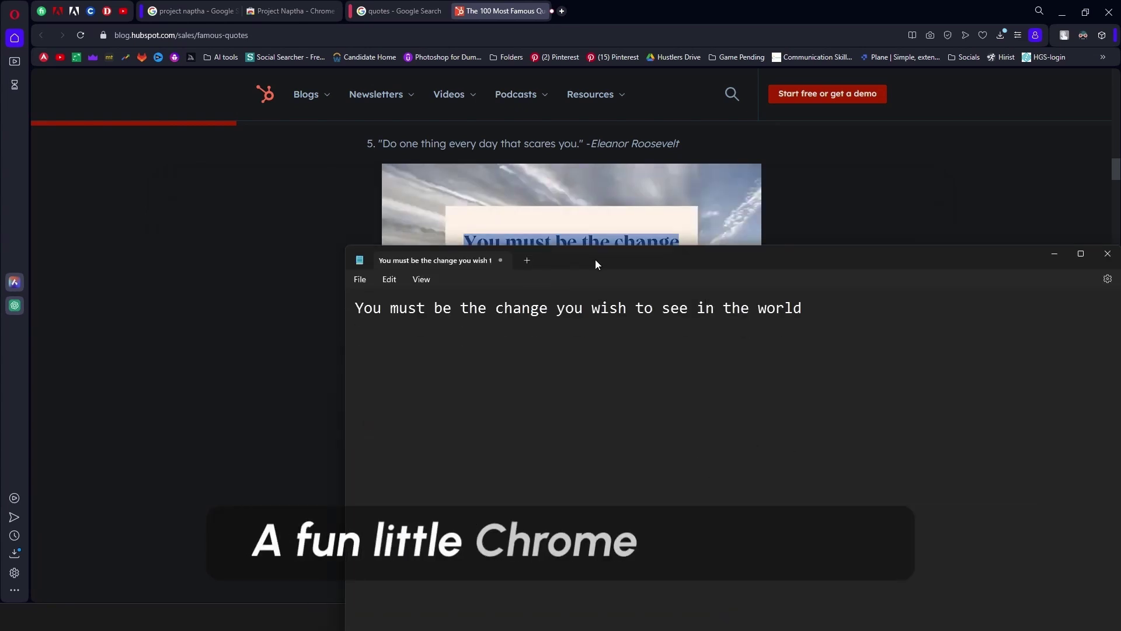
{"action": "left_click_drag", "start_coordinate": [807, 385], "coordinate": [372, 157]}
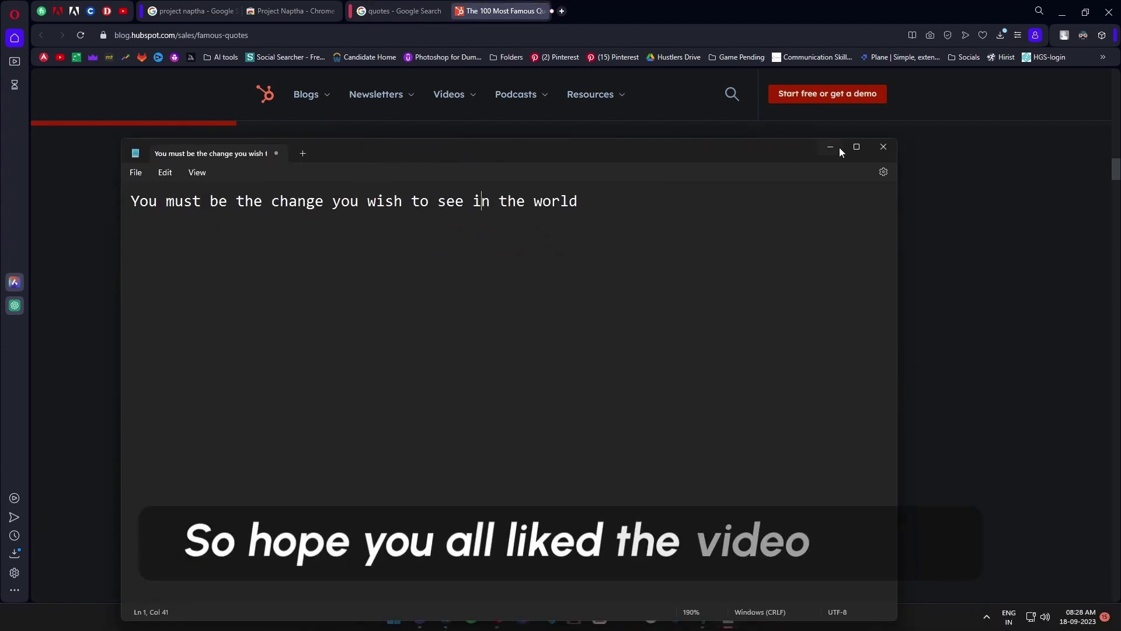
{"action": "left_click", "coordinate": [883, 146]}
{"action": "left_click", "coordinate": [508, 410]}
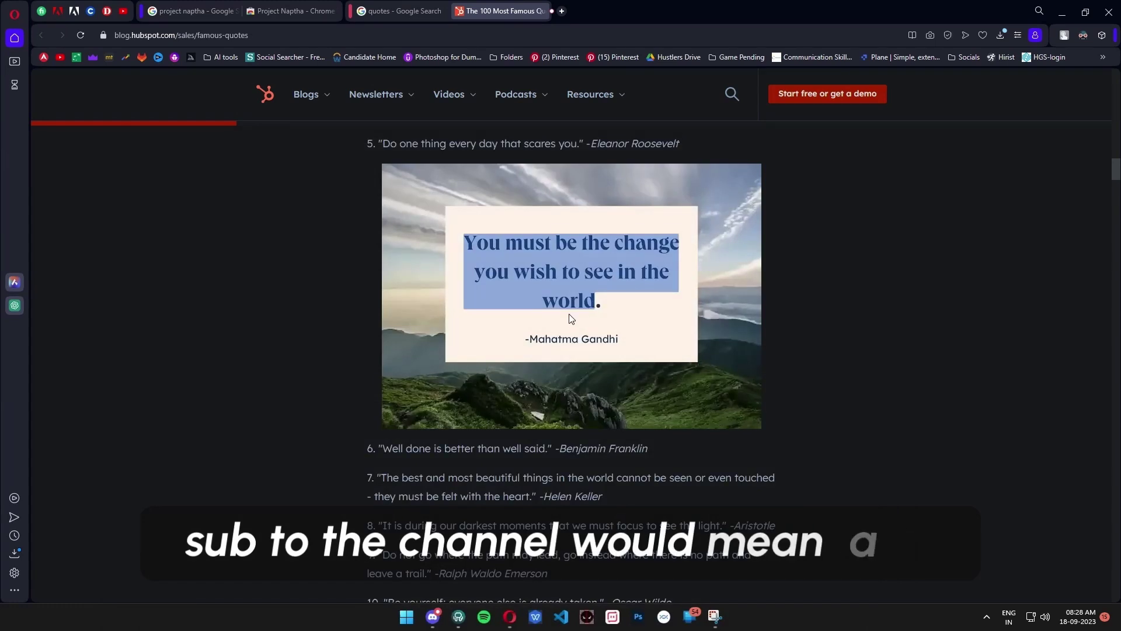